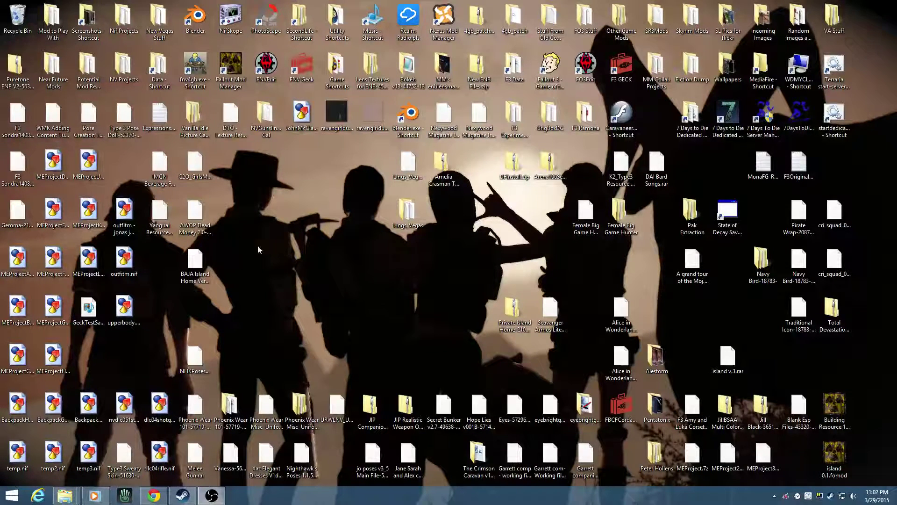
# - Open 'outfitm - jonas jacket.nif' in NifSkope, orbit around the jacket, then minimize the window
pyautogui.click(126, 213)
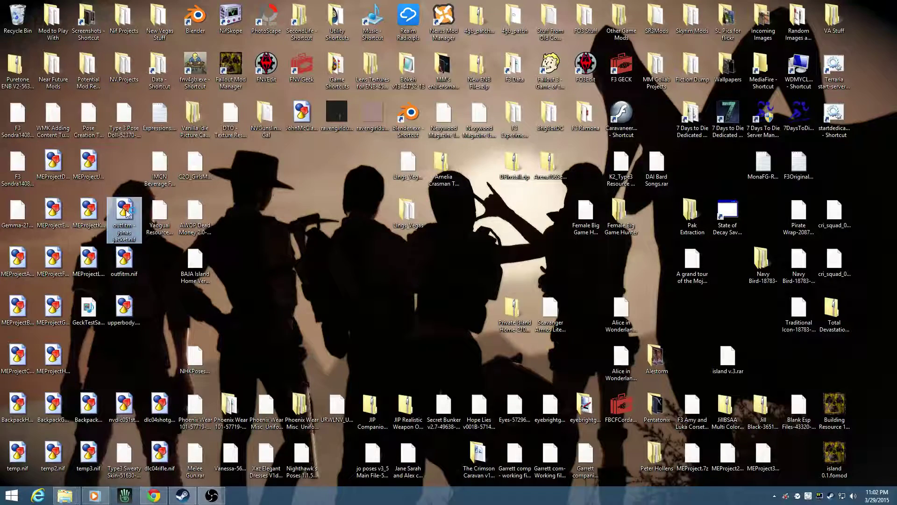
pyautogui.doubleClick(126, 213)
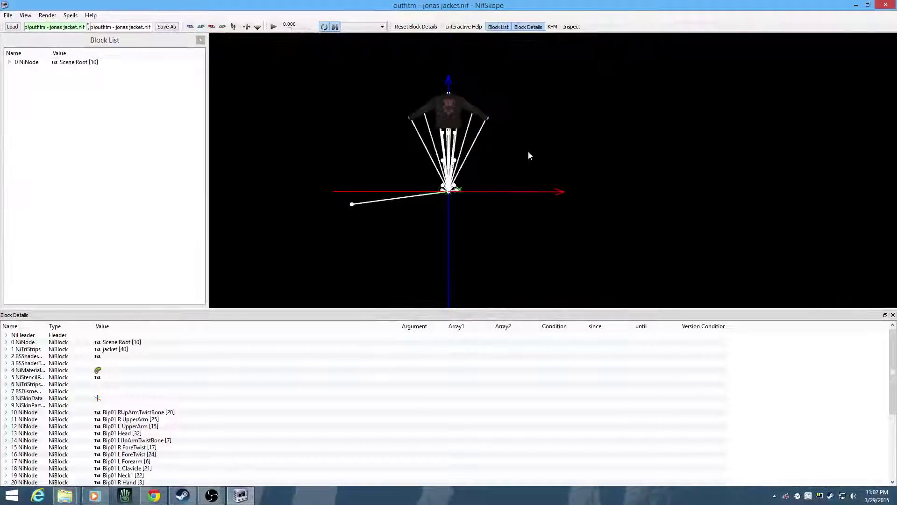
pyautogui.moveTo(530, 155); pyautogui.dragTo(445, 188)
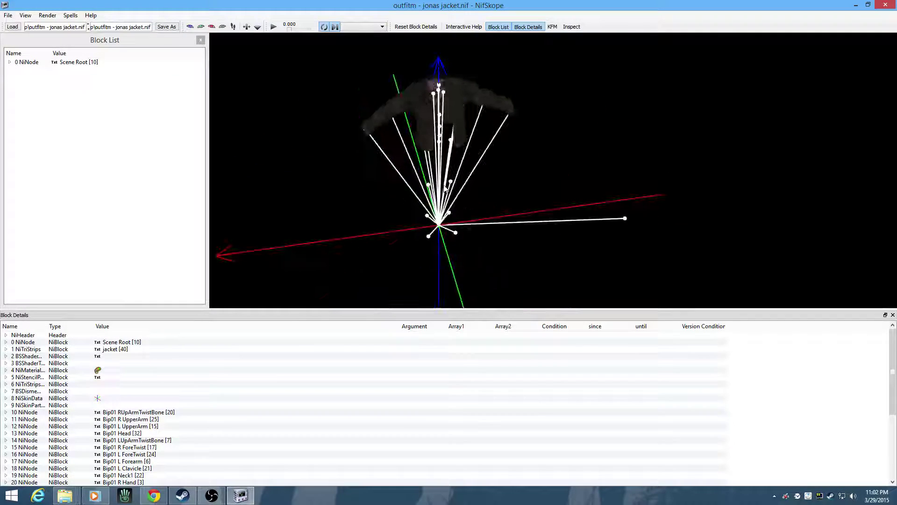
pyautogui.click(240, 495)
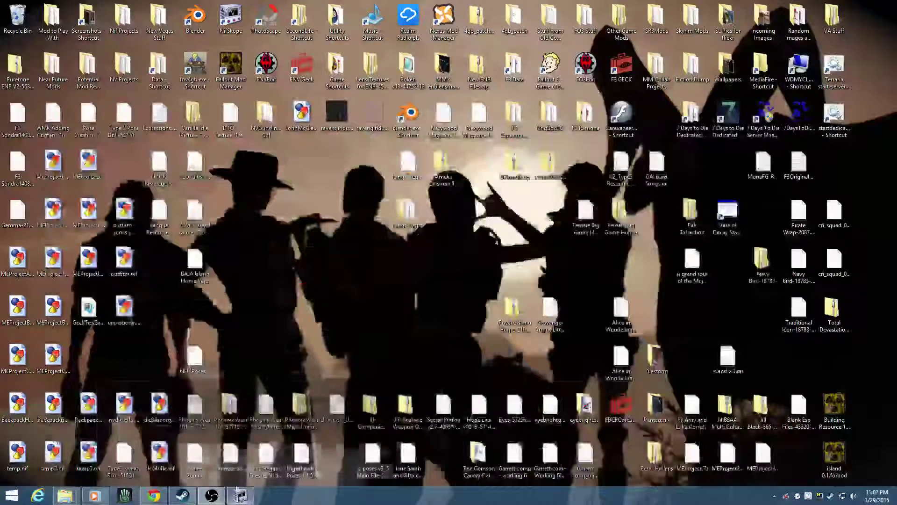
# - Open upperbody.nif in a second NifSkope window, orbit and pan to the head, then return to the jacket window
pyautogui.doubleClick(135, 311)
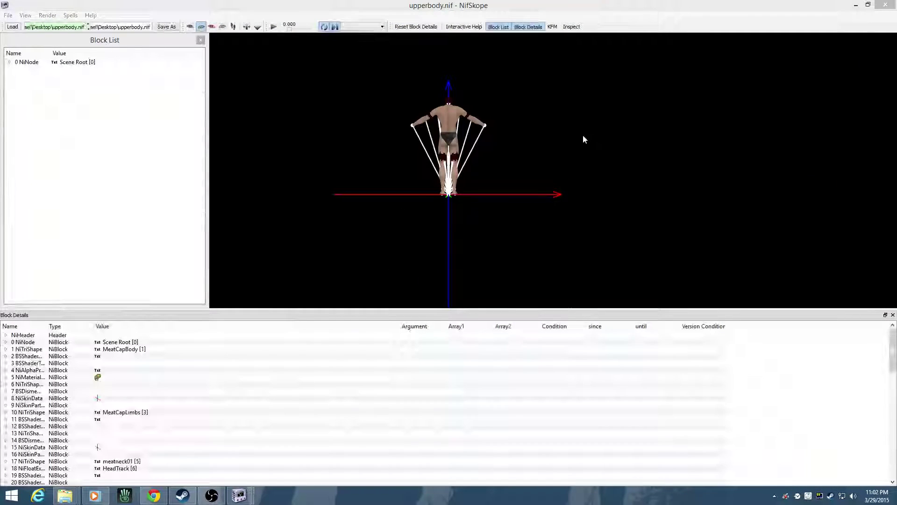
pyautogui.moveTo(586, 152); pyautogui.dragTo(442, 162)
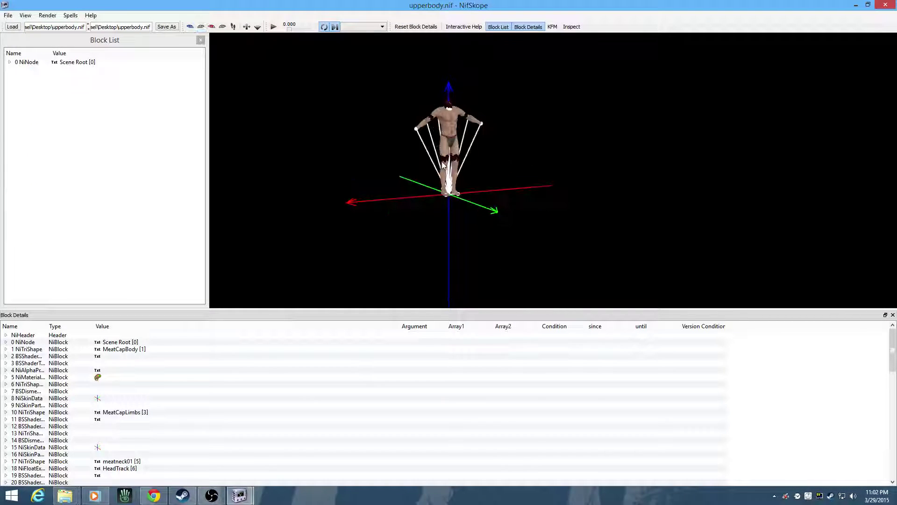
pyautogui.scroll(3, 514, 145)
pyautogui.moveTo(537, 128); pyautogui.dragTo(552, 232, button='middle')
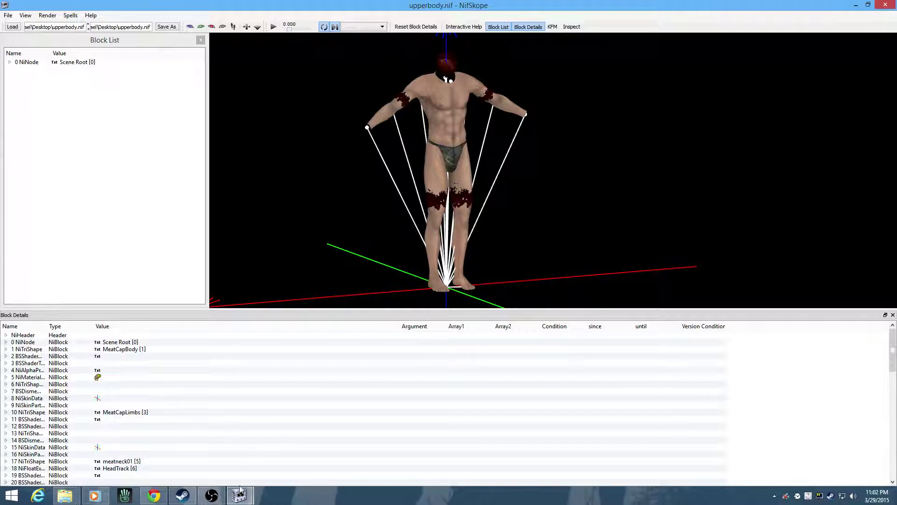
pyautogui.moveTo(240, 489)
pyautogui.click(203, 451)
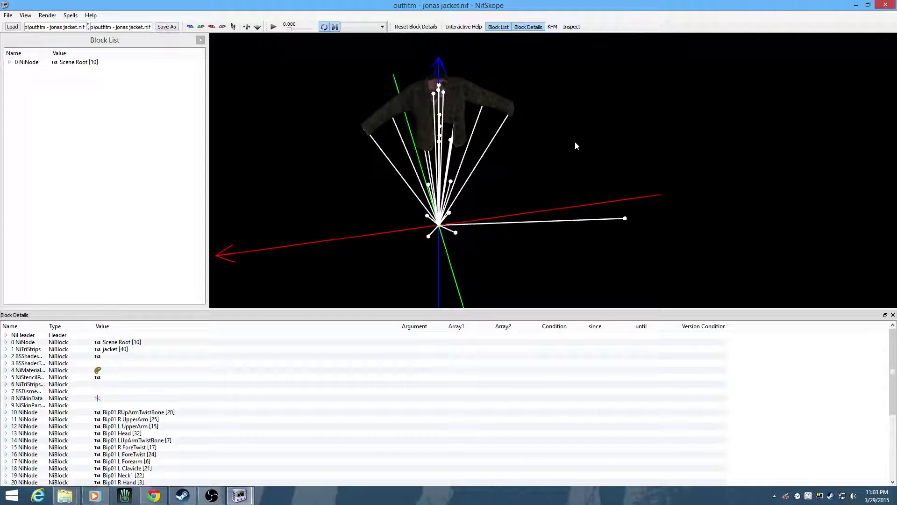
# - Select the jacket mesh in the viewport and copy it with Block > Copy Branch
pyautogui.moveTo(576, 146); pyautogui.dragTo(596, 237)
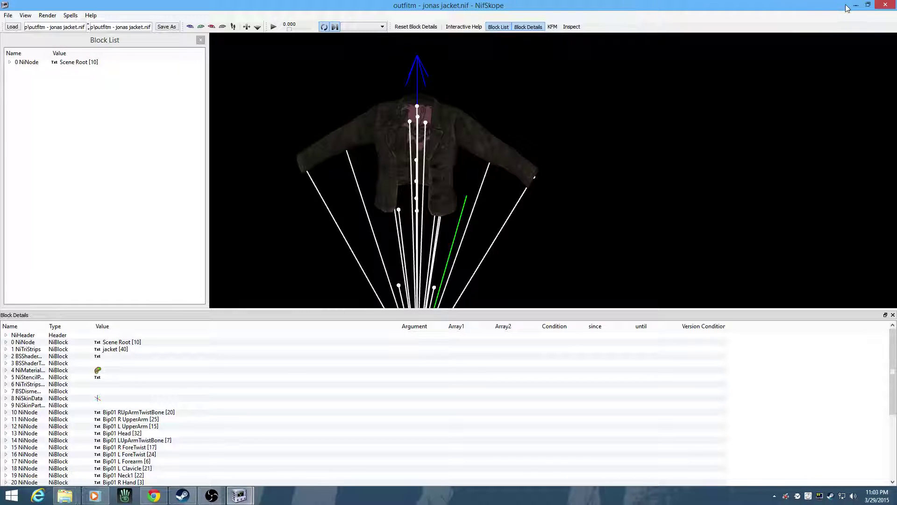
pyautogui.click(458, 127)
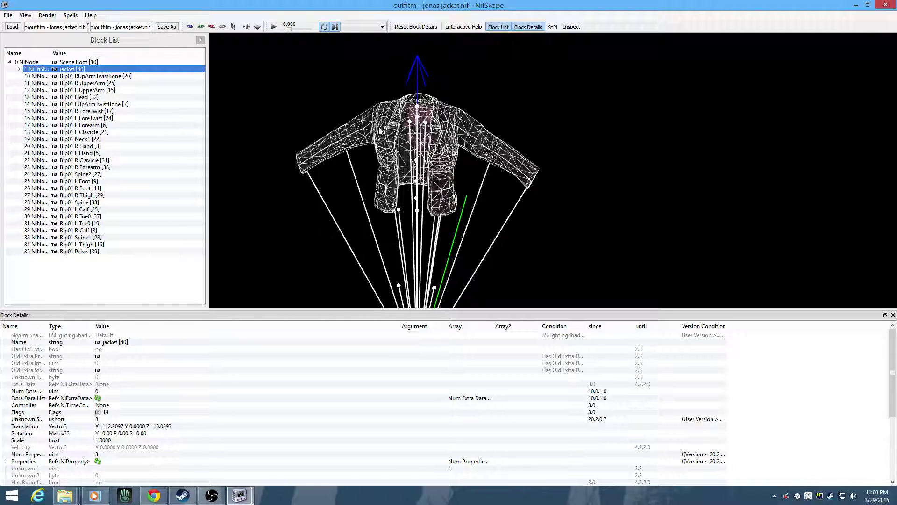
pyautogui.moveTo(380, 130); pyautogui.dragTo(394, 130)
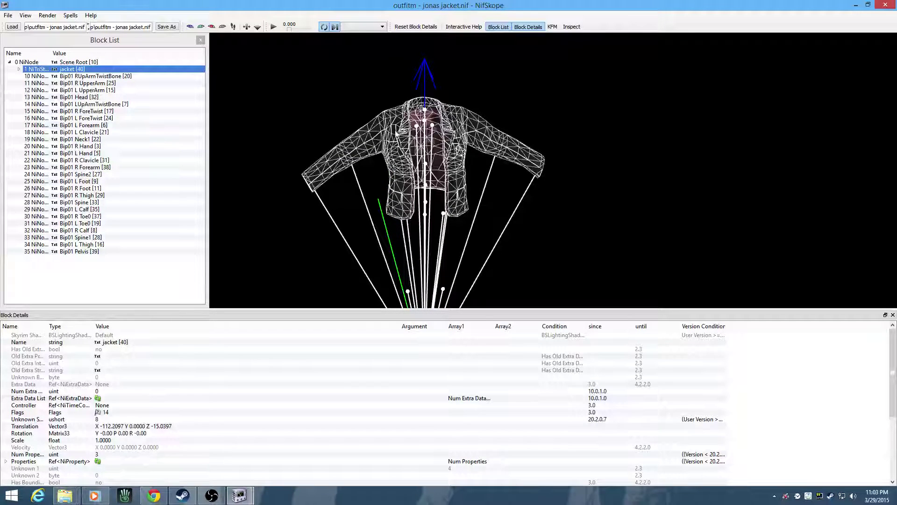
pyautogui.rightClick(395, 130)
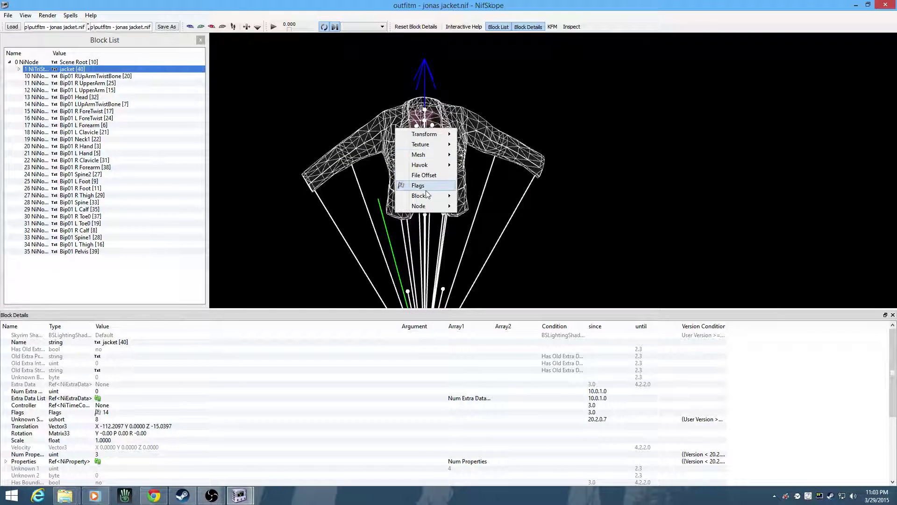
pyautogui.moveTo(430, 195)
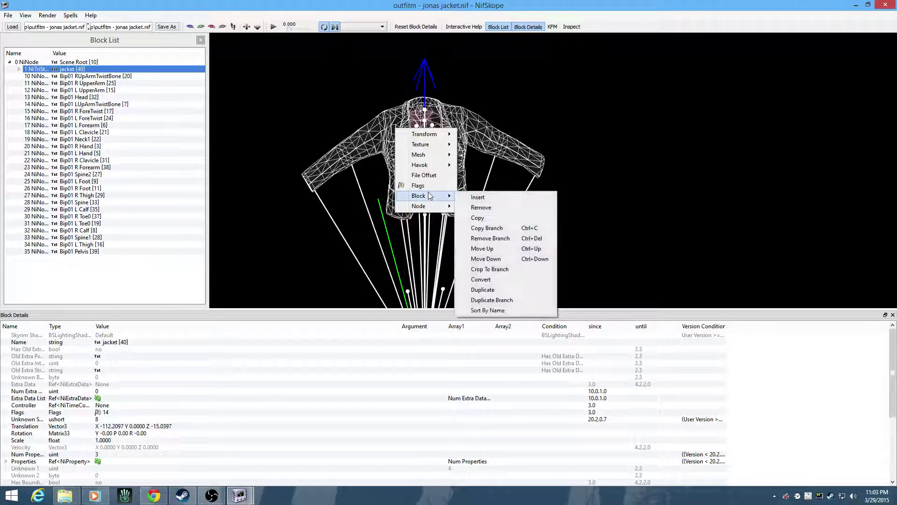
pyautogui.click(492, 229)
# - In the upperbody.nif window, rotate the body front-on and select 0 NiNode Scene Root in the Block List
pyautogui.moveTo(239, 495)
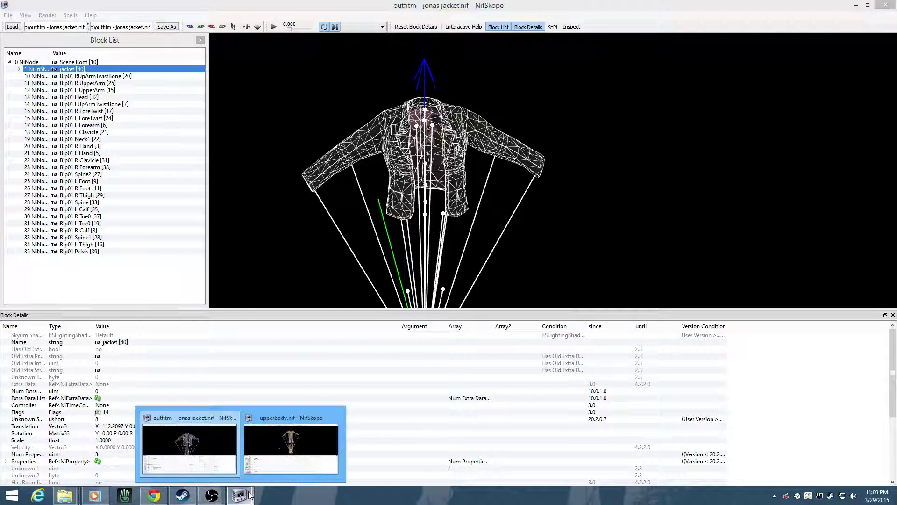
pyautogui.click(334, 420)
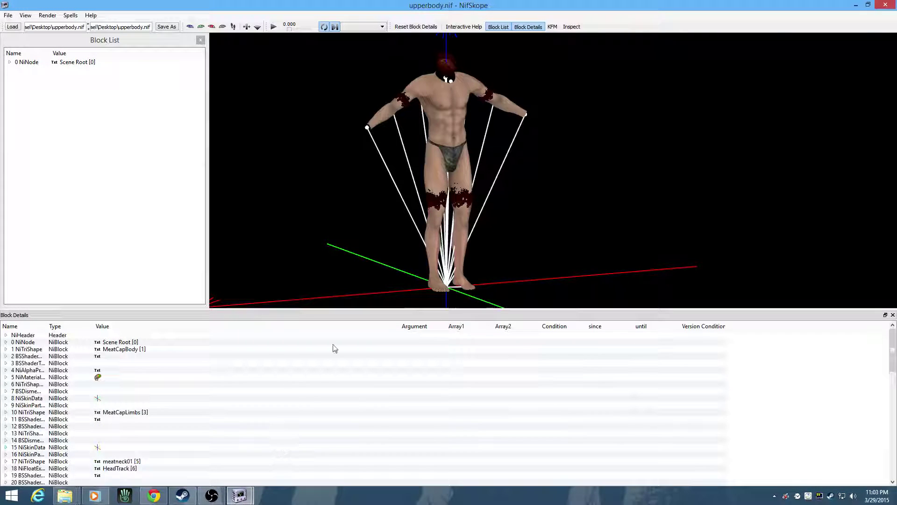
pyautogui.click(86, 62)
pyautogui.rightClick(85, 63)
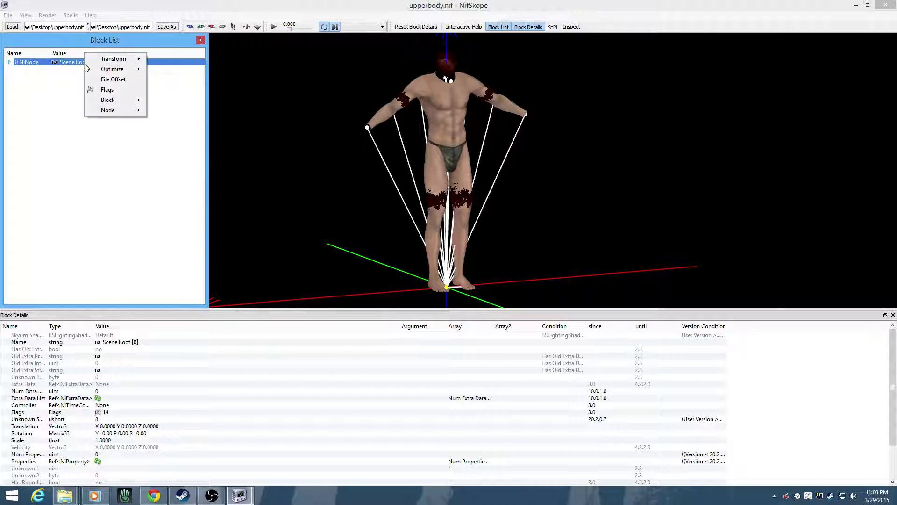
pyautogui.rightClick(444, 97)
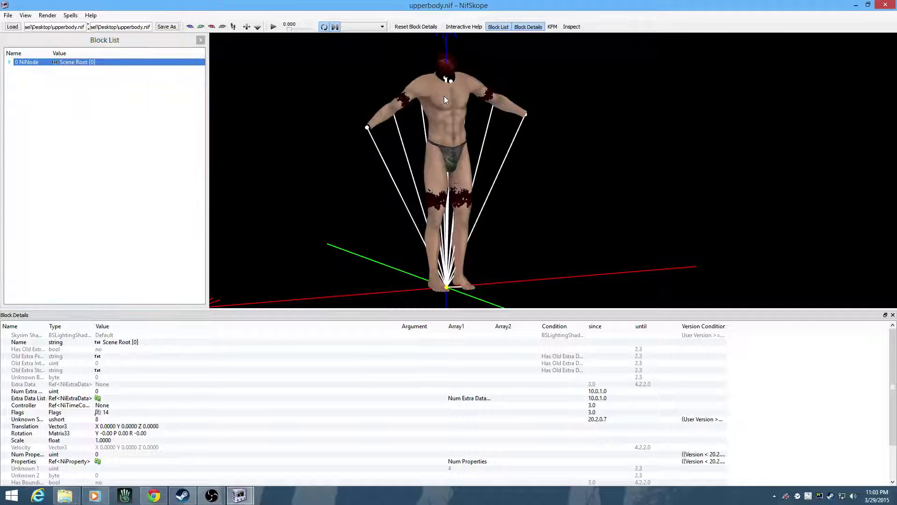
pyautogui.rightClick(444, 96)
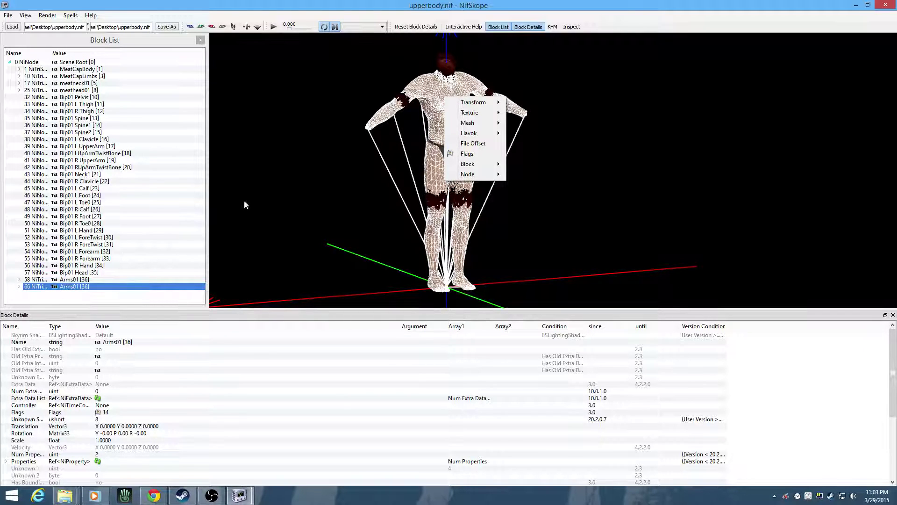
pyautogui.click(276, 184)
pyautogui.moveTo(589, 163); pyautogui.dragTo(372, 183)
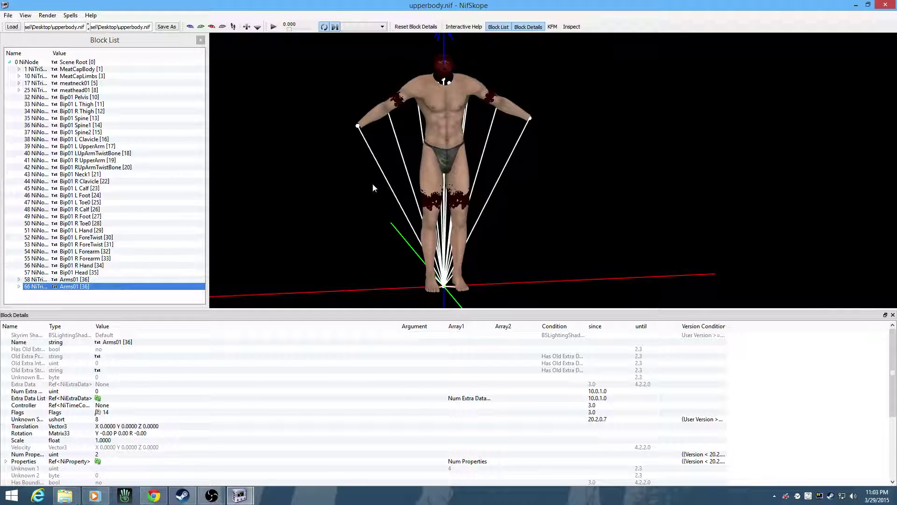
pyautogui.click(80, 63)
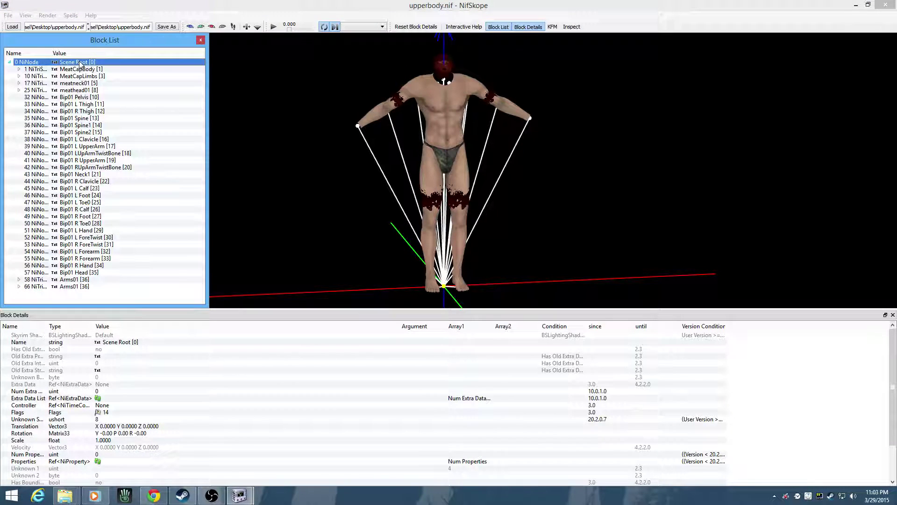
# - Paste the jacket branch under Scene Root with Block > Paste Branch and select the new block's Name row
pyautogui.rightClick(80, 62)
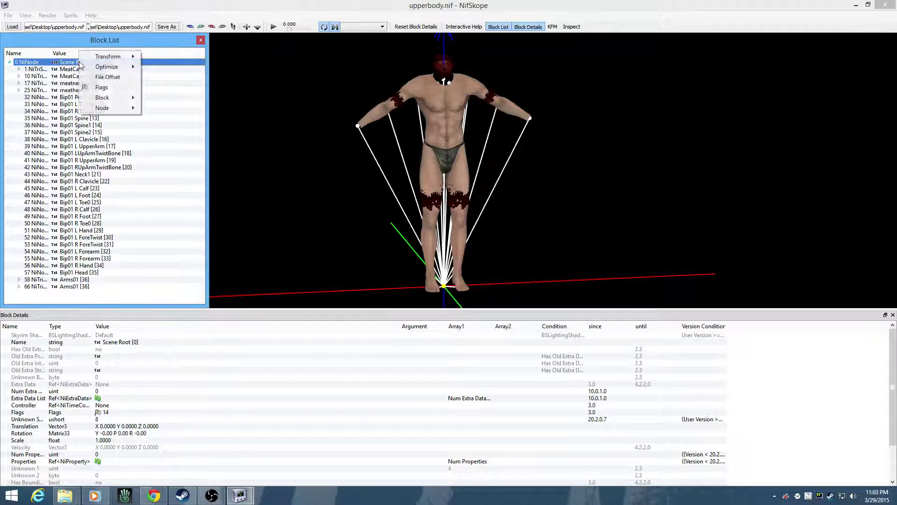
pyautogui.moveTo(112, 97)
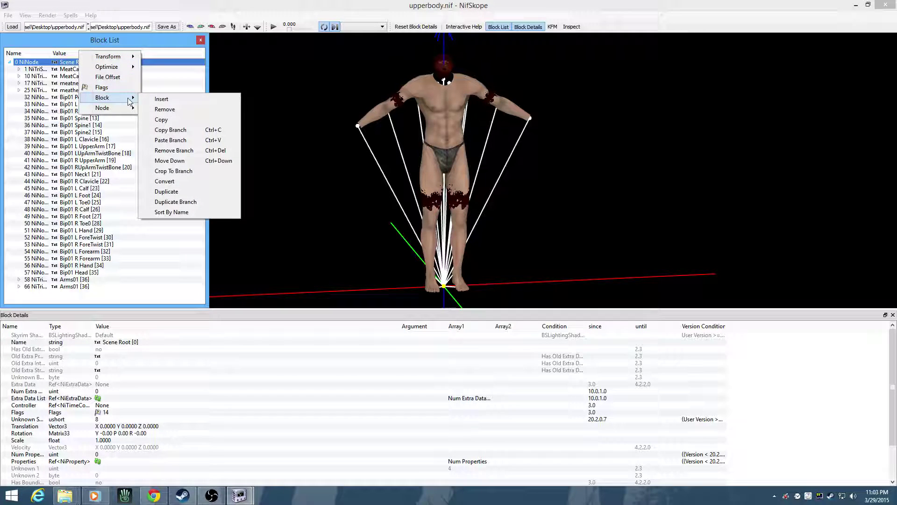
pyautogui.click(184, 142)
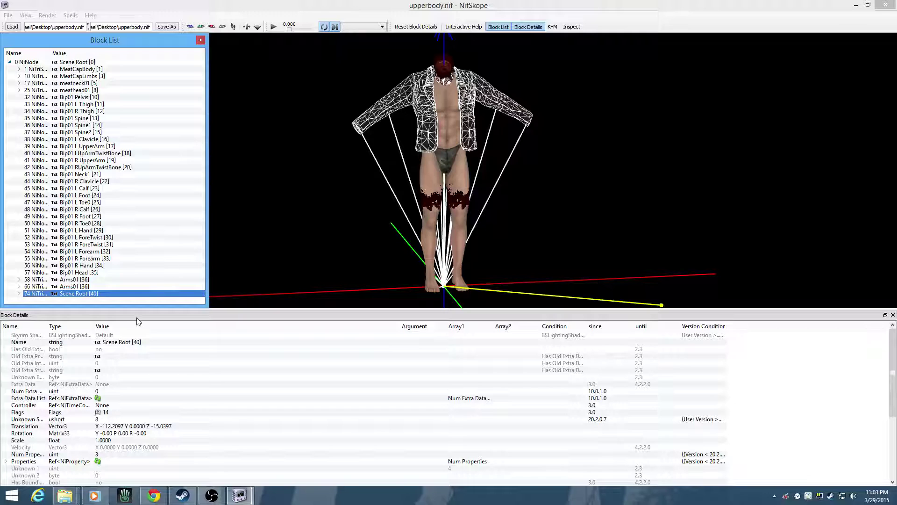
pyautogui.click(134, 343)
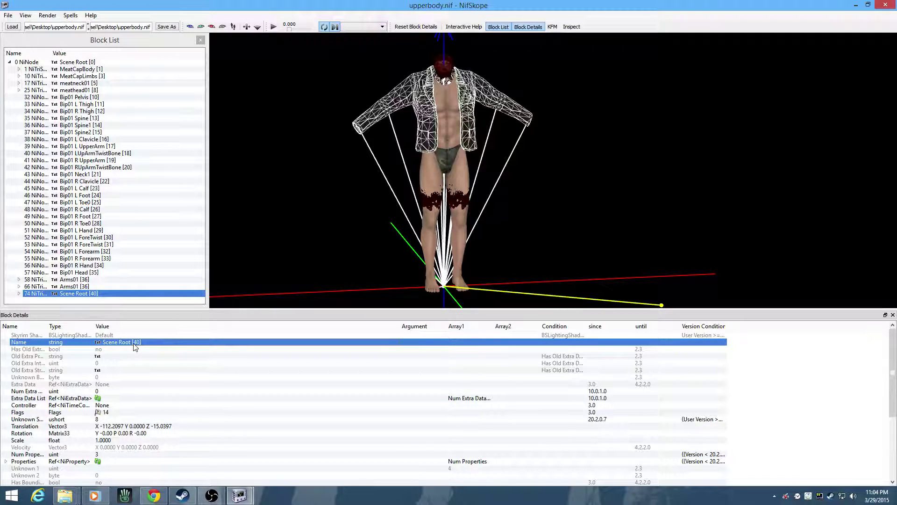
# - Set the pasted block's name string to Jacket through Edit String Index
pyautogui.rightClick(134, 346)
pyautogui.click(163, 364)
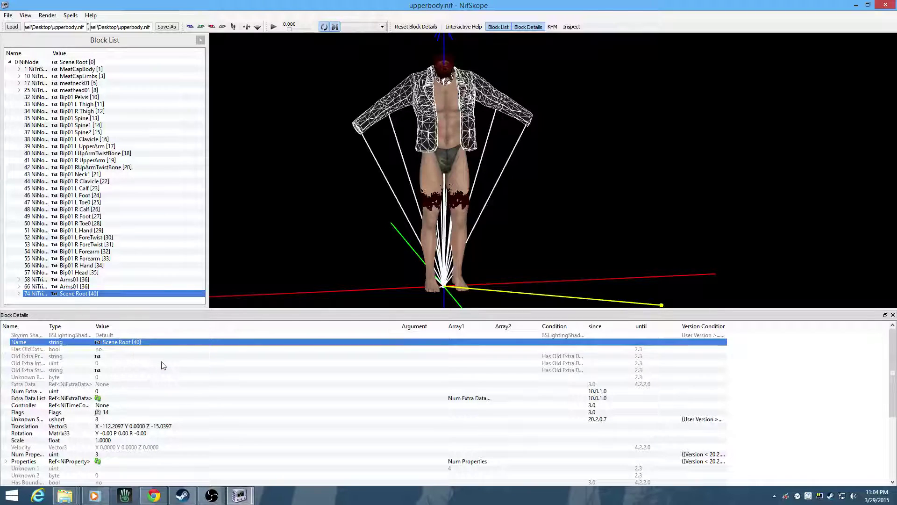
pyautogui.write('Jac')
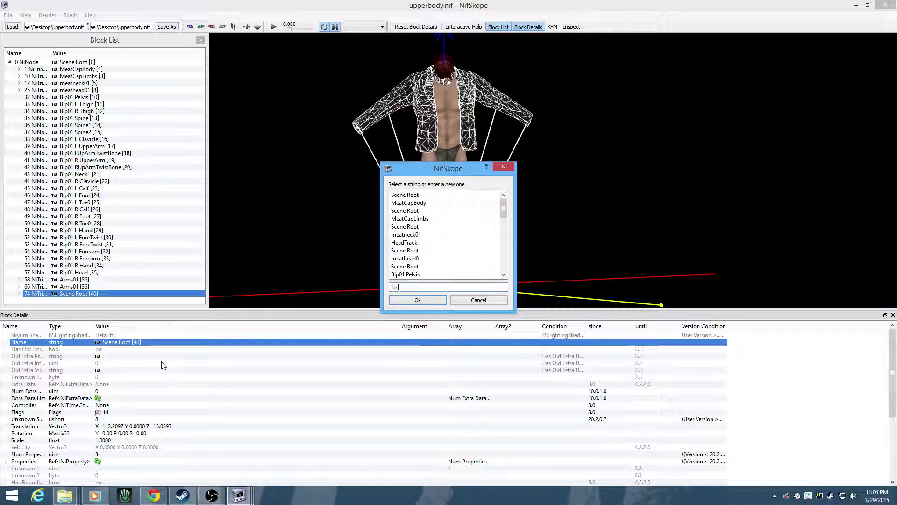
pyautogui.write('ket')
pyautogui.press('Return')
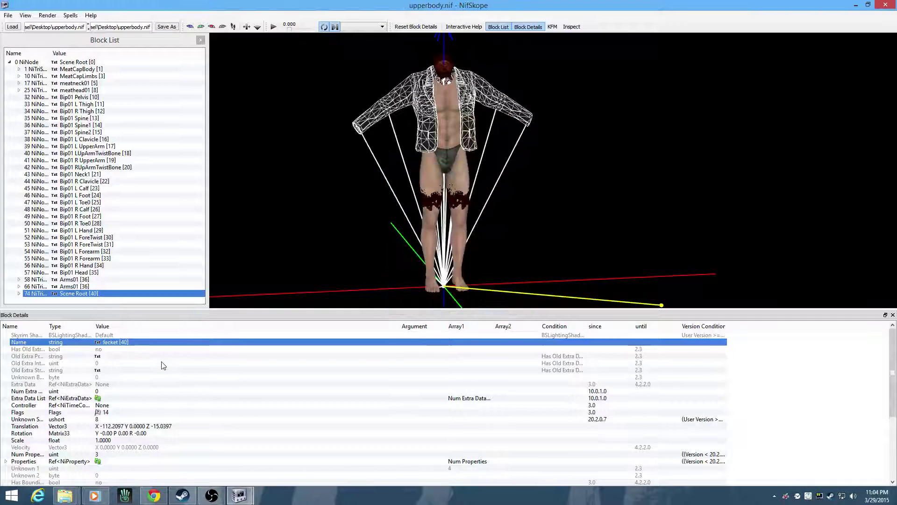
pyautogui.rightClick(142, 343)
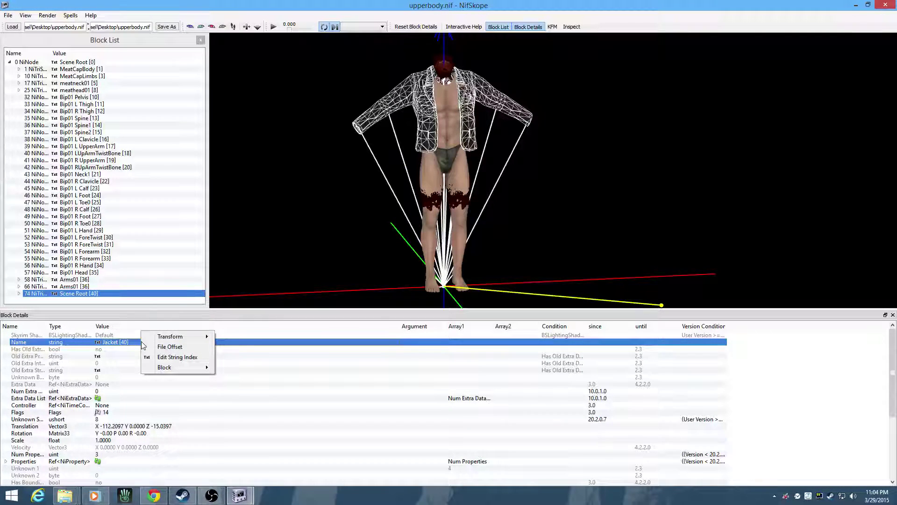
pyautogui.click(304, 239)
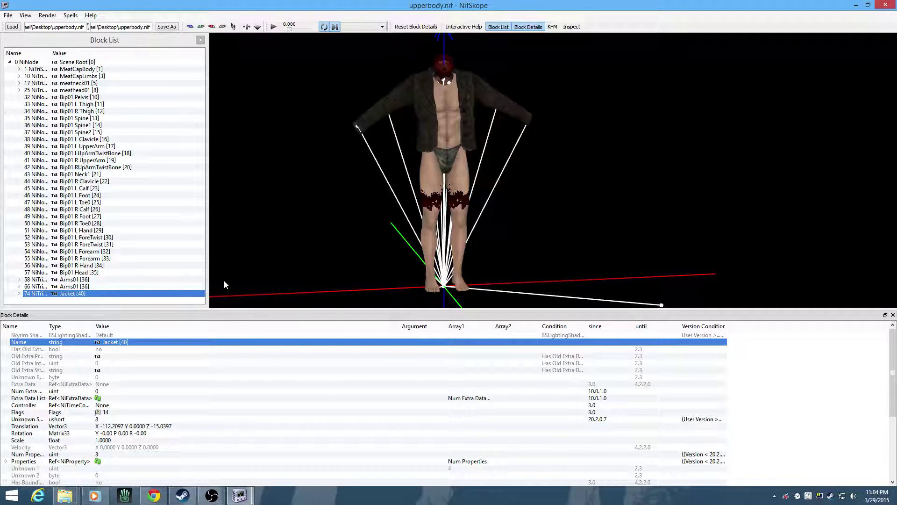
# - Replace the block name Jacket with upperbody in the string editor
pyautogui.rightClick(125, 343)
pyautogui.click(143, 356)
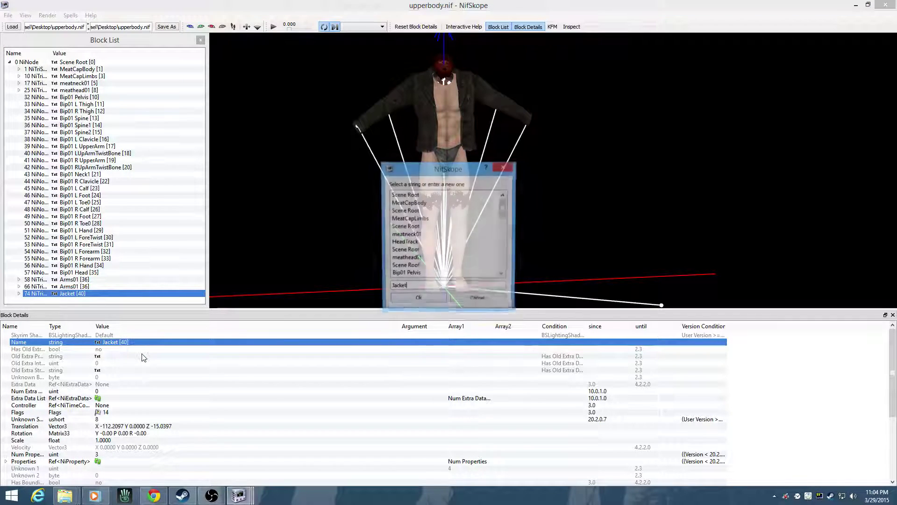
pyautogui.hotkey('ctrl', 'a')
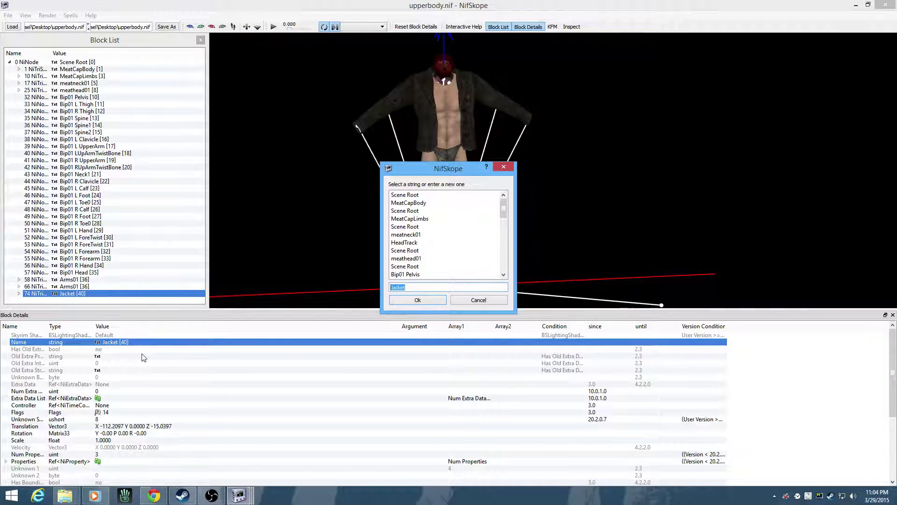
pyautogui.write('upperbody')
pyautogui.press('Return')
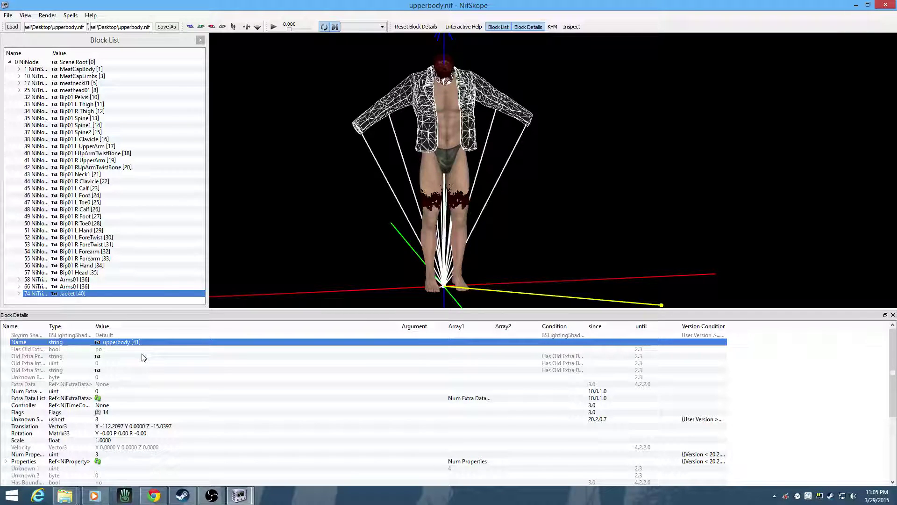
# - Deselect the jacket, orbit and zoom onto its textured chest, then start Save As
pyautogui.click(344, 209)
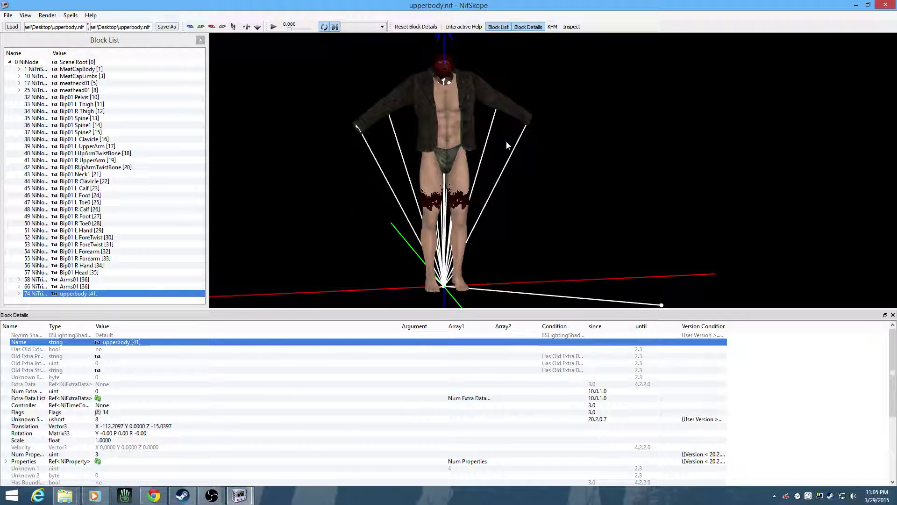
pyautogui.moveTo(506, 142); pyautogui.dragTo(612, 124)
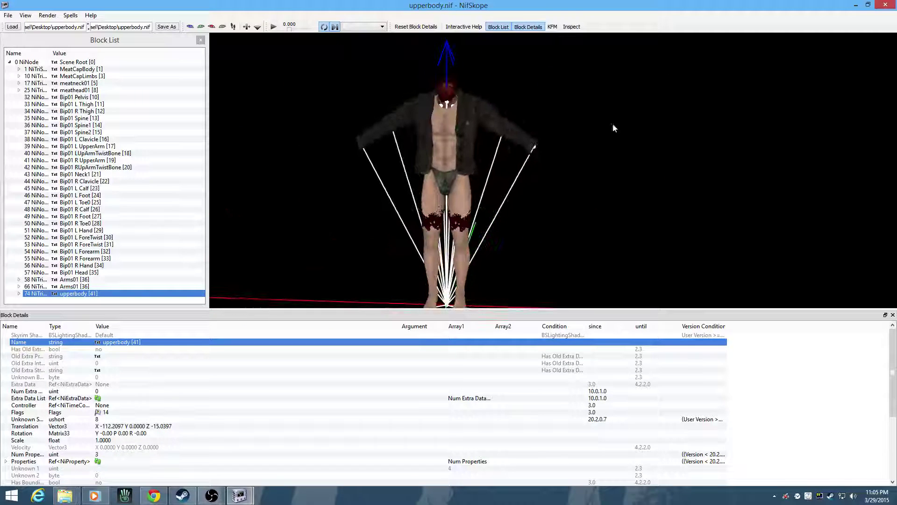
pyautogui.scroll(5, 557, 197)
pyautogui.moveTo(557, 197); pyautogui.dragTo(632, 207)
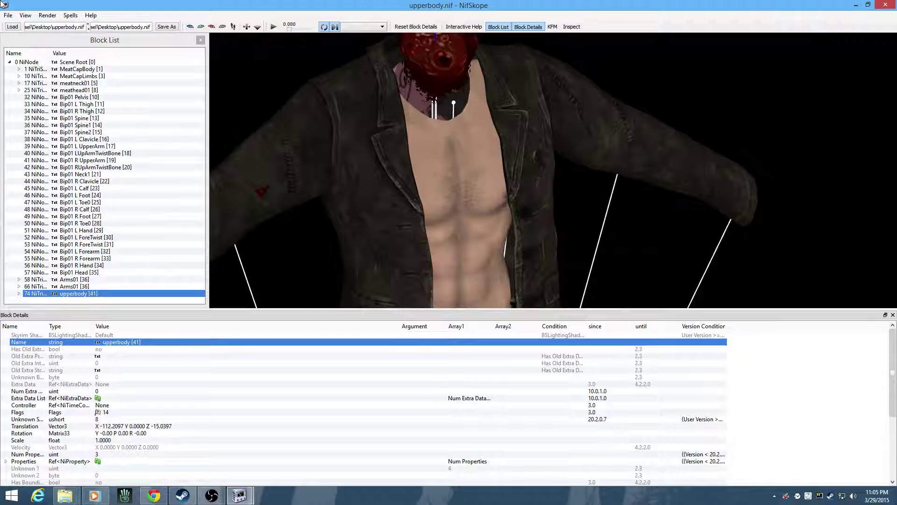
pyautogui.click(167, 27)
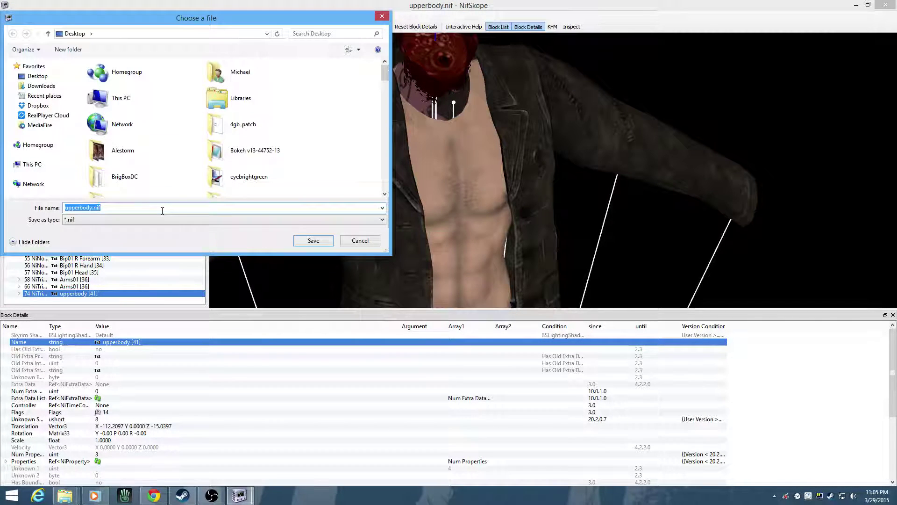
# - Save the model to the Desktop as JokerJacket.nif and close both NifSkope windows
pyautogui.click(163, 210)
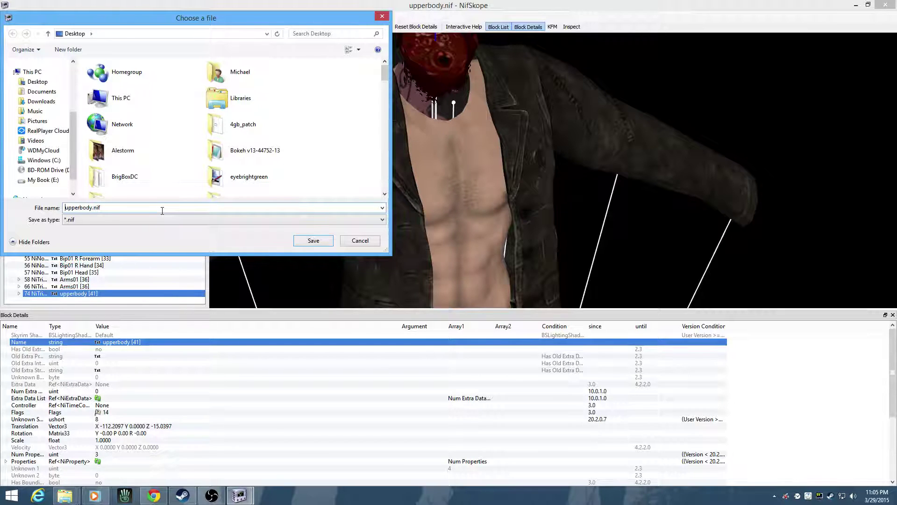
pyautogui.press('Home')
pyautogui.hotkey('shift', 'Right')
pyautogui.hotkey('shift', 'Right')
pyautogui.hotkey('shift', 'Right')
pyautogui.hotkey('shift', 'Right')
pyautogui.hotkey('shift', 'Right')
pyautogui.hotkey('shift', 'Right')
pyautogui.hotkey('shift', 'Right')
pyautogui.hotkey('shift', 'Right')
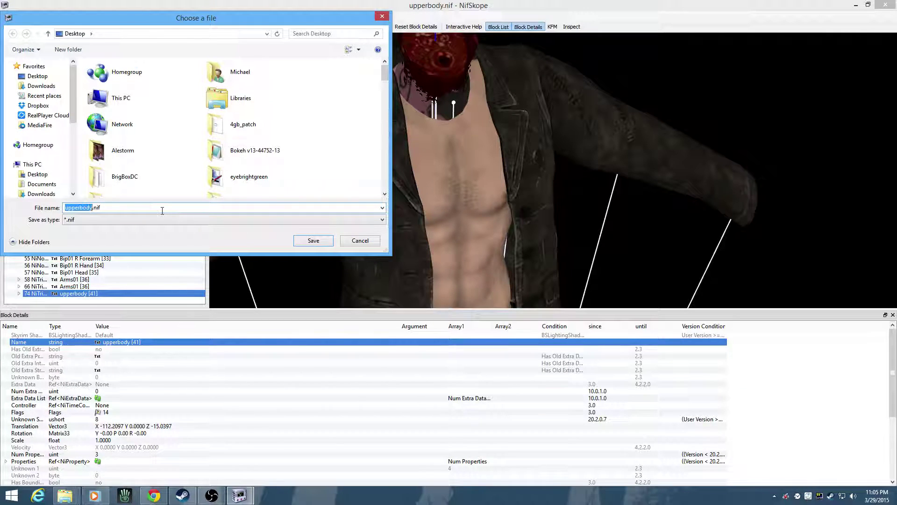
pyautogui.press('BackSpace')
pyautogui.write('JokerJacket')
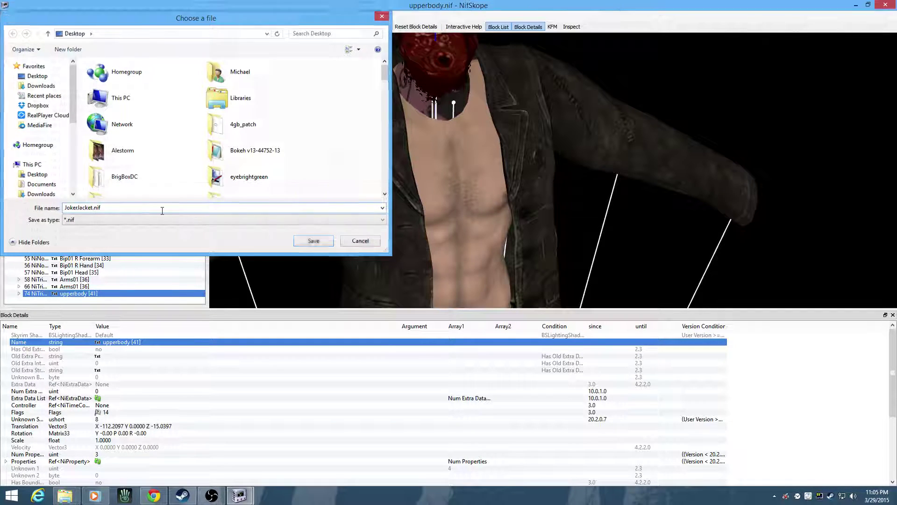
pyautogui.press('Return')
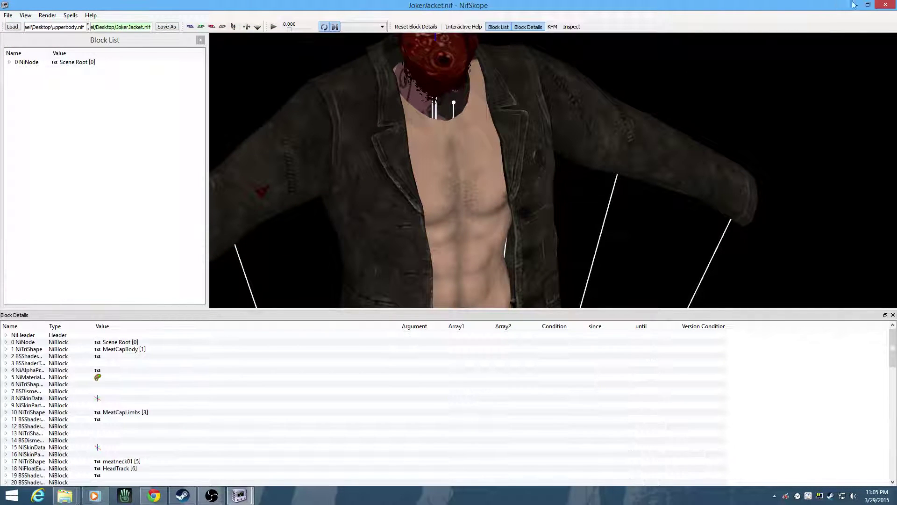
pyautogui.click(885, 4)
pyautogui.click(886, 5)
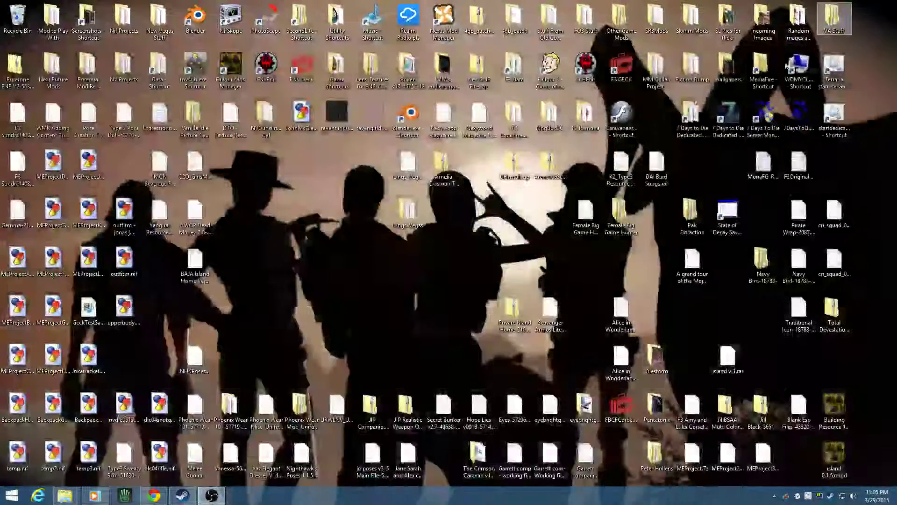
# - Launch Blender and erase the default cube, lamp and camera, leaving an empty grid
pyautogui.doubleClick(192, 22)
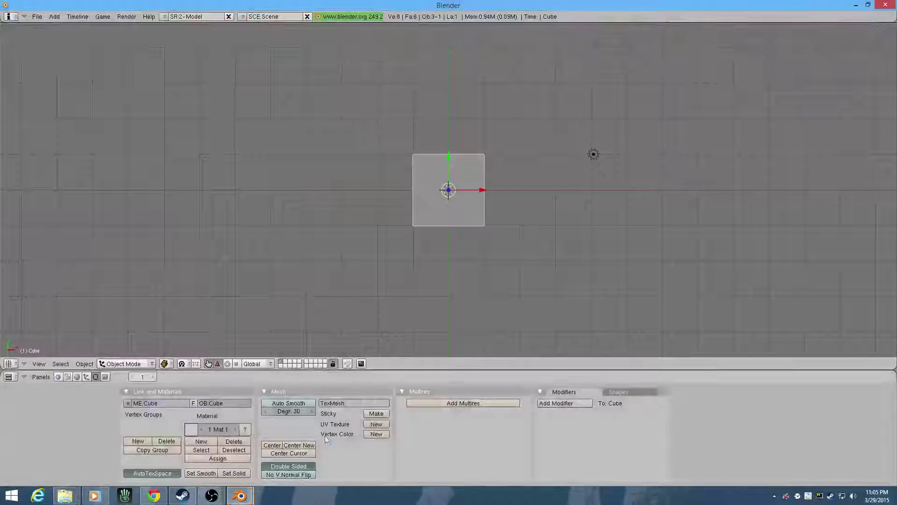
pyautogui.moveTo(374, 209); pyautogui.dragTo(405, 229, button='middle')
pyautogui.press('a')
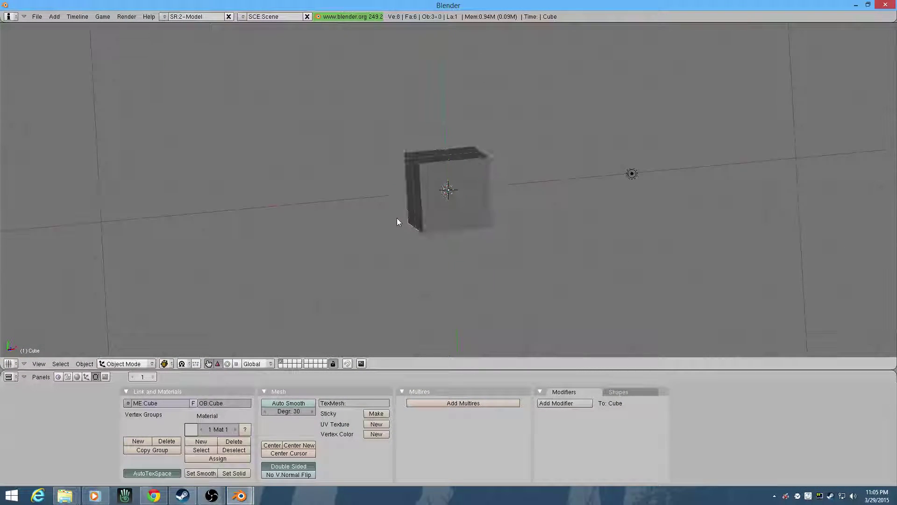
pyautogui.press('a')
pyautogui.press('x')
pyautogui.click(397, 218)
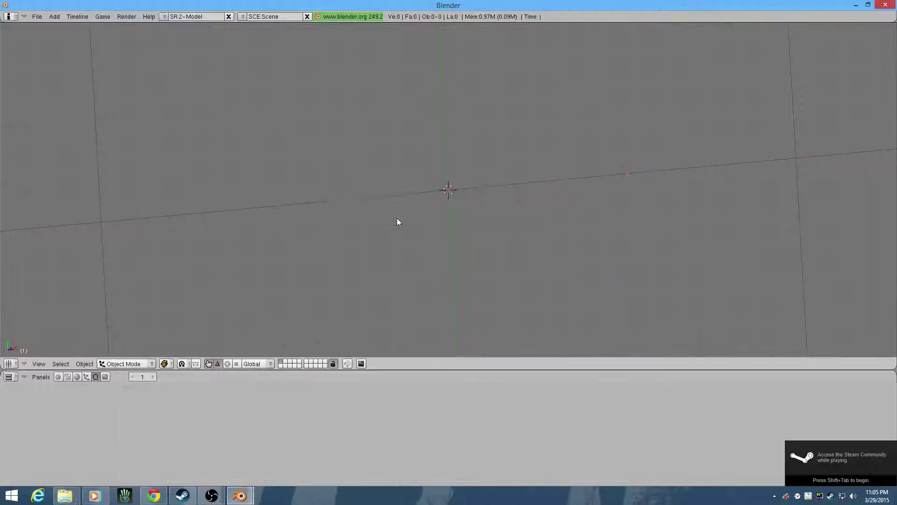
pyautogui.moveTo(424, 190); pyautogui.dragTo(477, 168, button='middle')
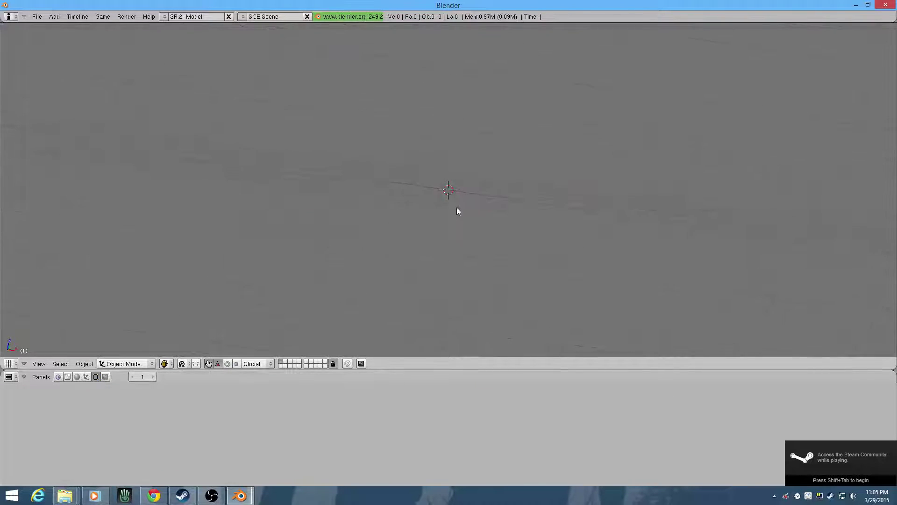
pyautogui.moveTo(458, 208); pyautogui.dragTo(352, 128, button='middle')
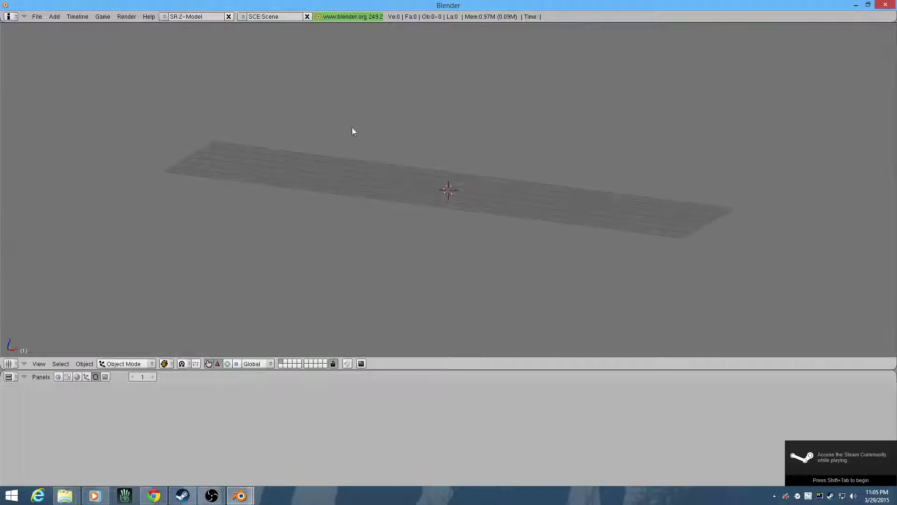
# - Import JokerJacket.nif via File > Import > NetImmerse/Gamebryo (.nif), accepting the default options
pyautogui.click(37, 17)
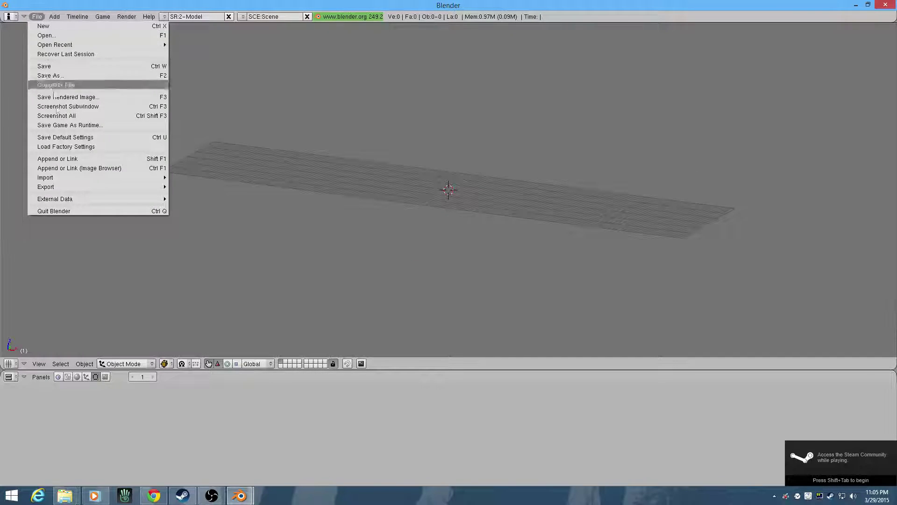
pyautogui.moveTo(70, 177)
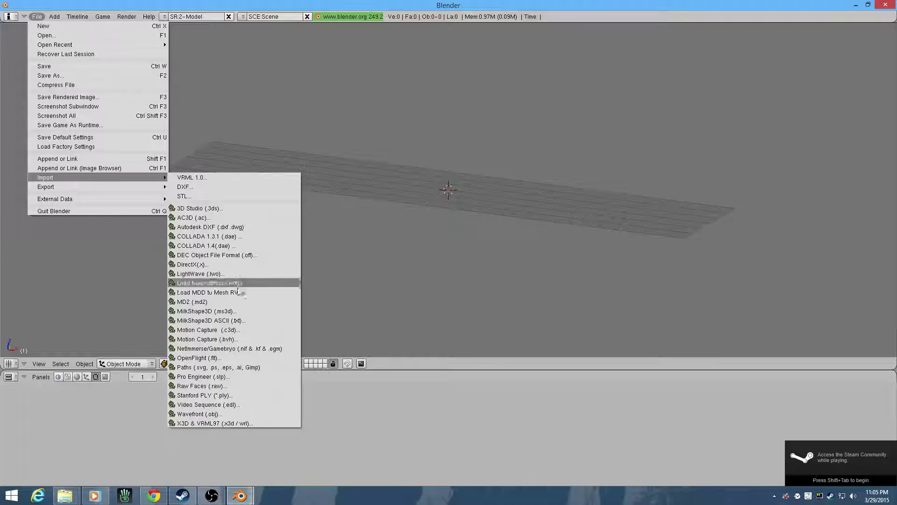
pyautogui.click(233, 347)
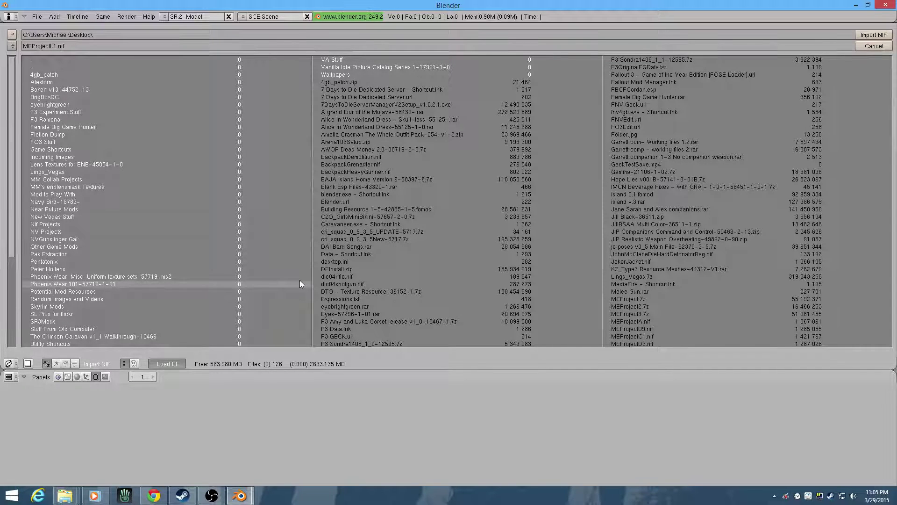
pyautogui.click(633, 262)
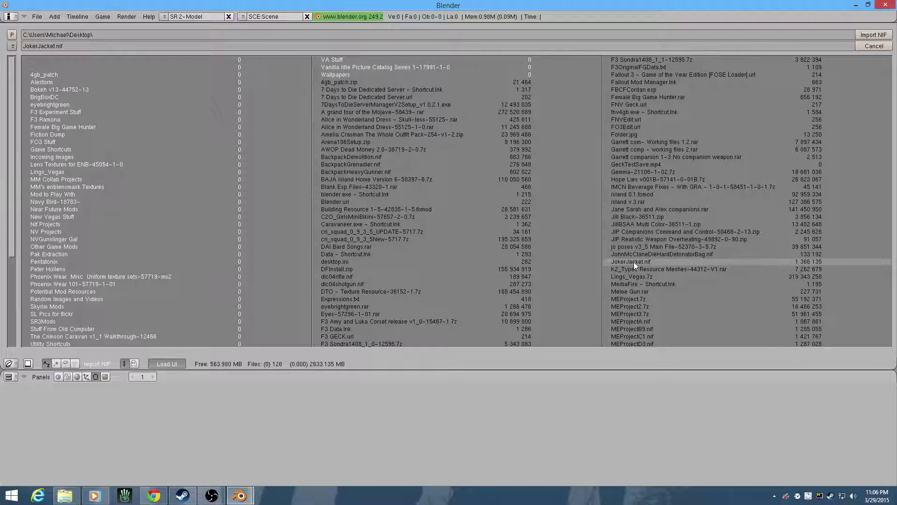
pyautogui.click(873, 34)
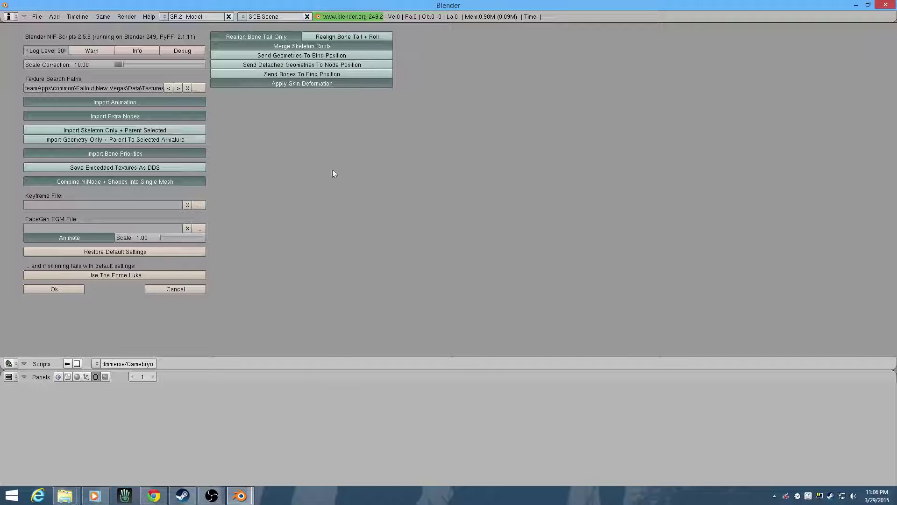
pyautogui.click(47, 291)
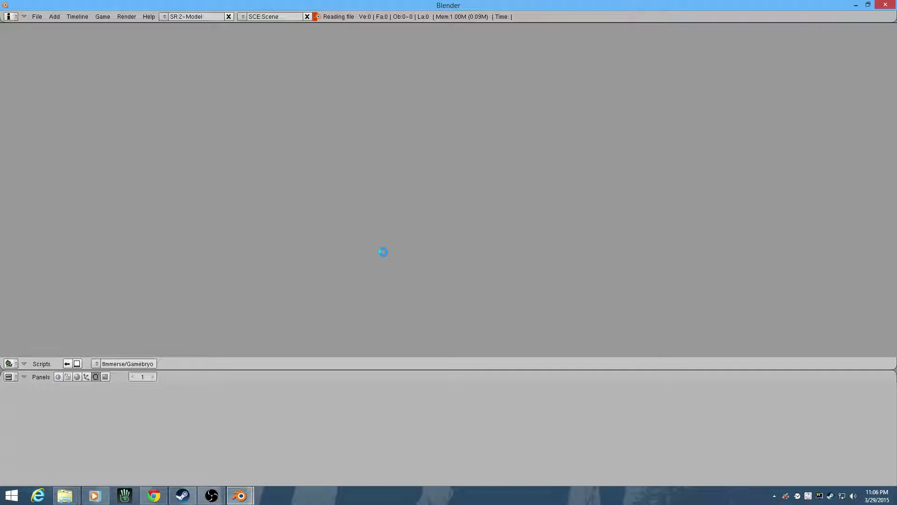